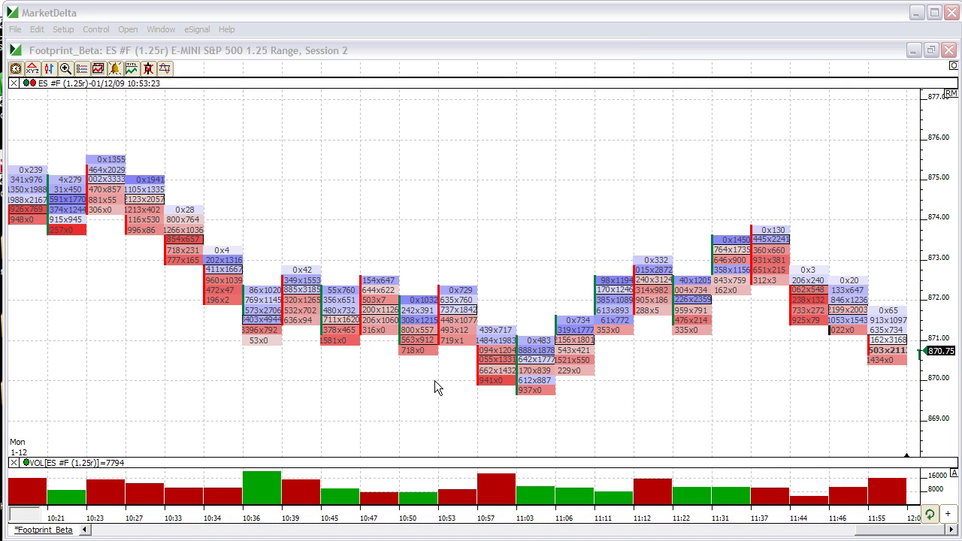
Add a new button to the footprint chart and set its purpose to Change the Chart Style.
{"action": "left_click", "coordinate": [356, 135]}
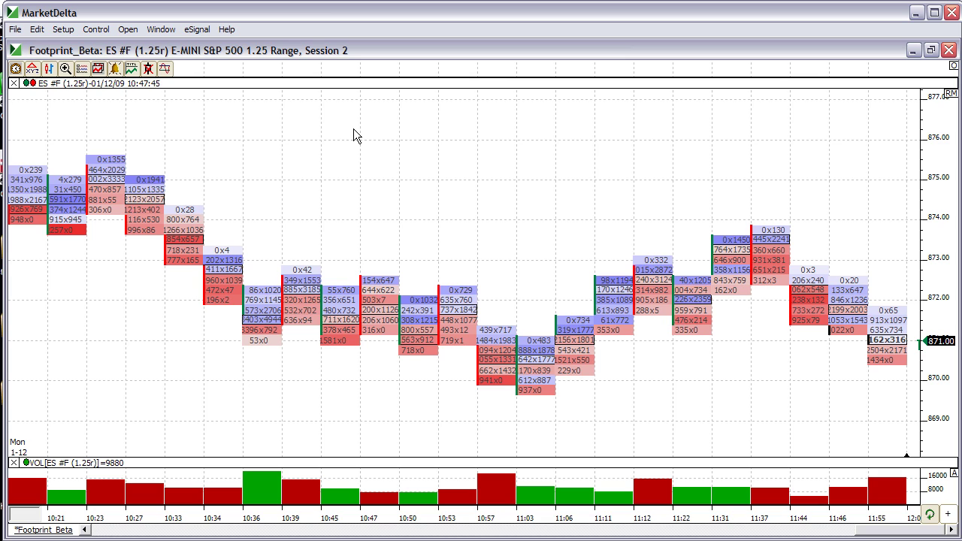
{"action": "right_click", "coordinate": [334, 121]}
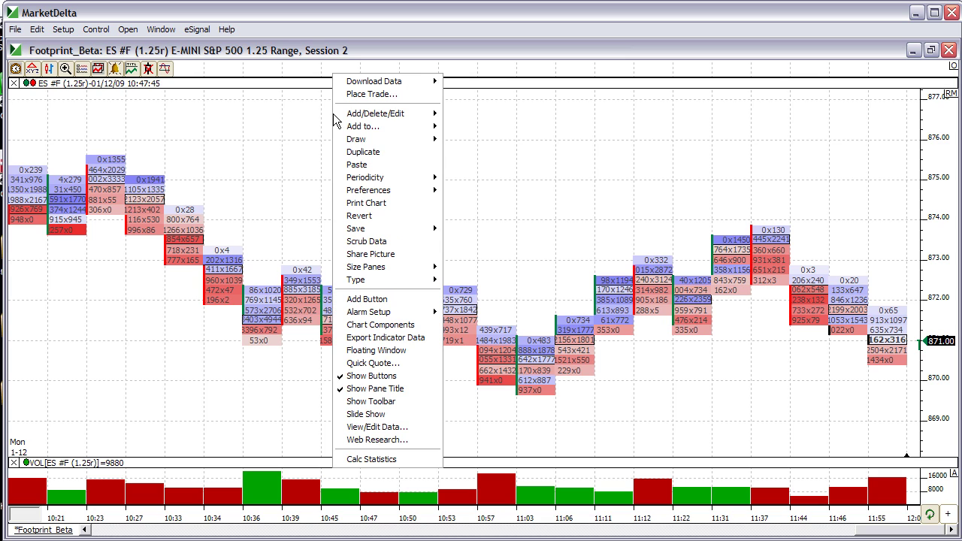
{"action": "left_click", "coordinate": [372, 300]}
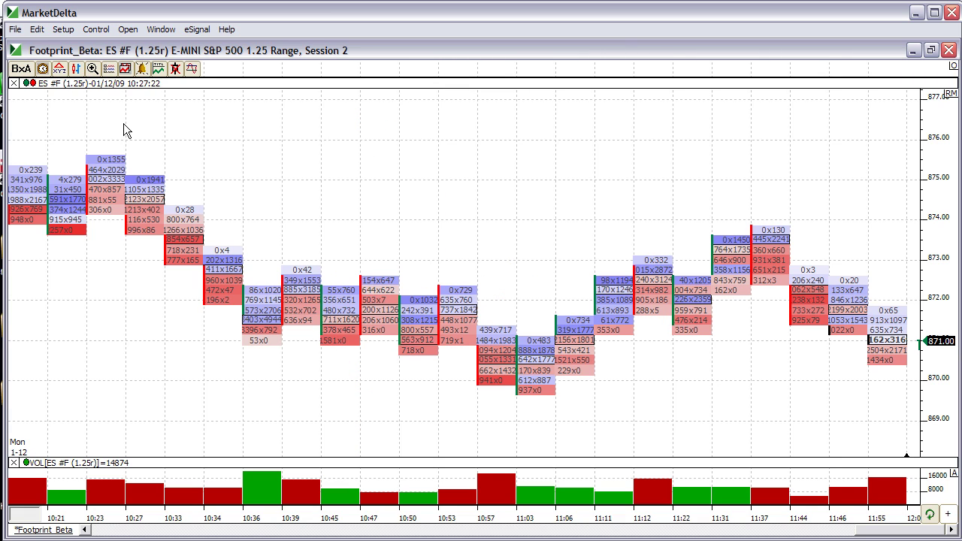
{"action": "right_click", "coordinate": [23, 73]}
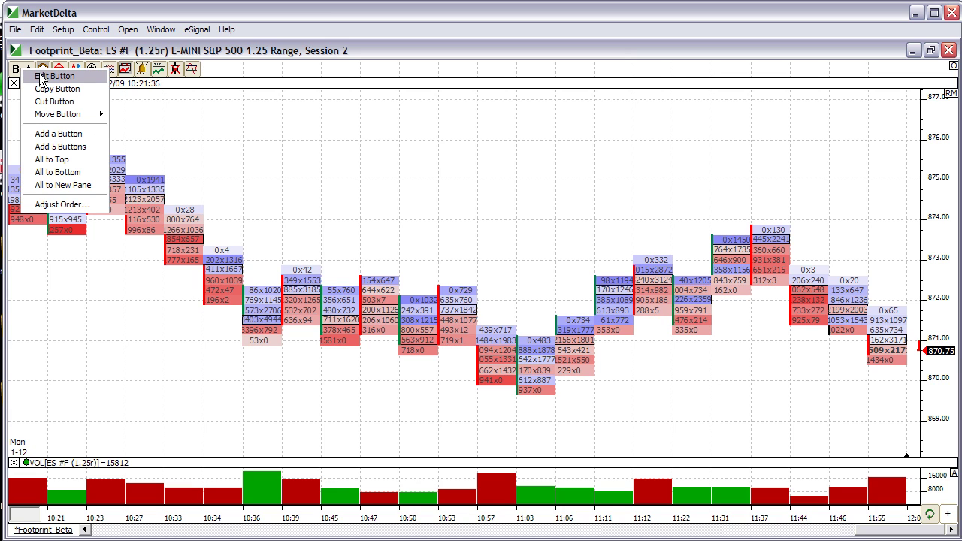
{"action": "left_click", "coordinate": [42, 78]}
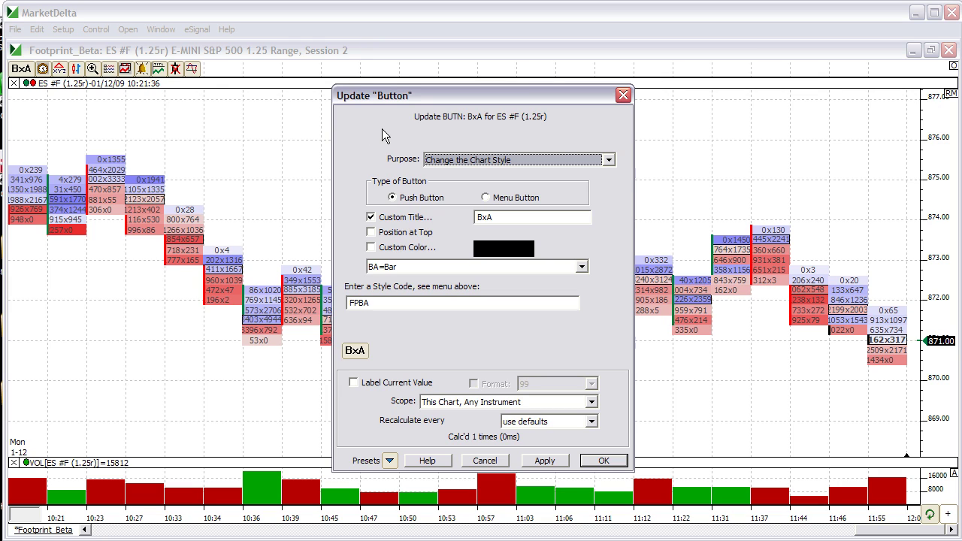
{"action": "left_click", "coordinate": [609, 159]}
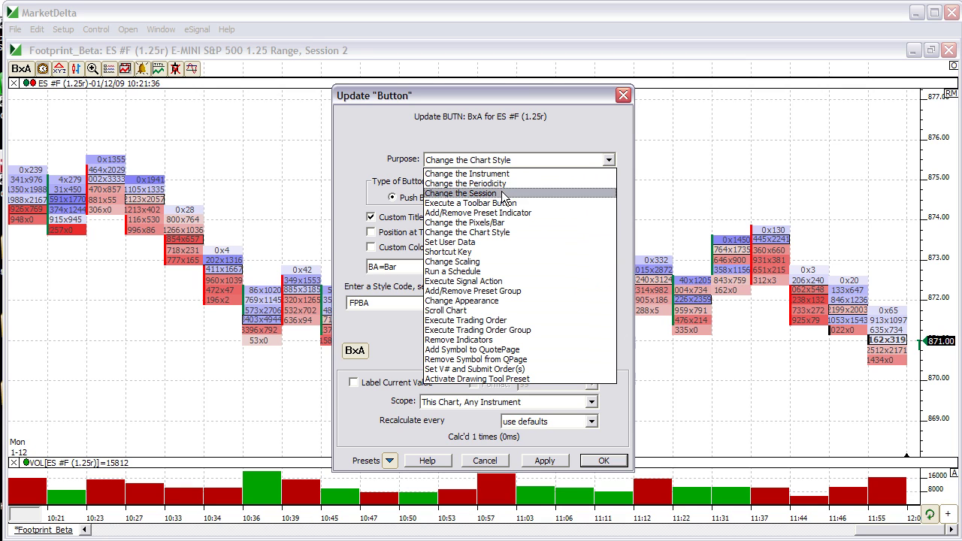
{"action": "left_click", "coordinate": [473, 234]}
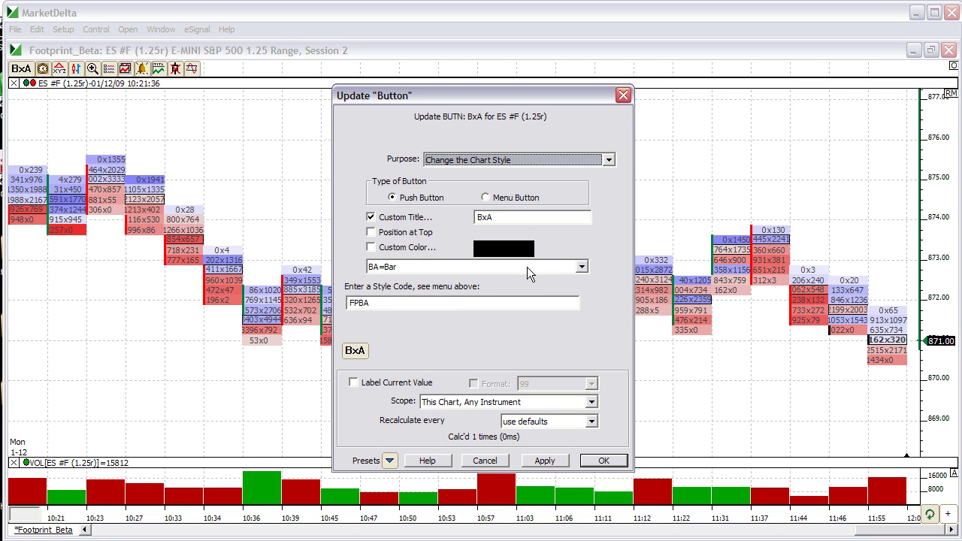
Pick the Footprint BidxAsk style for the BxA button, keep FPBA as its only style code, and save the button.
{"action": "left_click", "coordinate": [581, 267]}
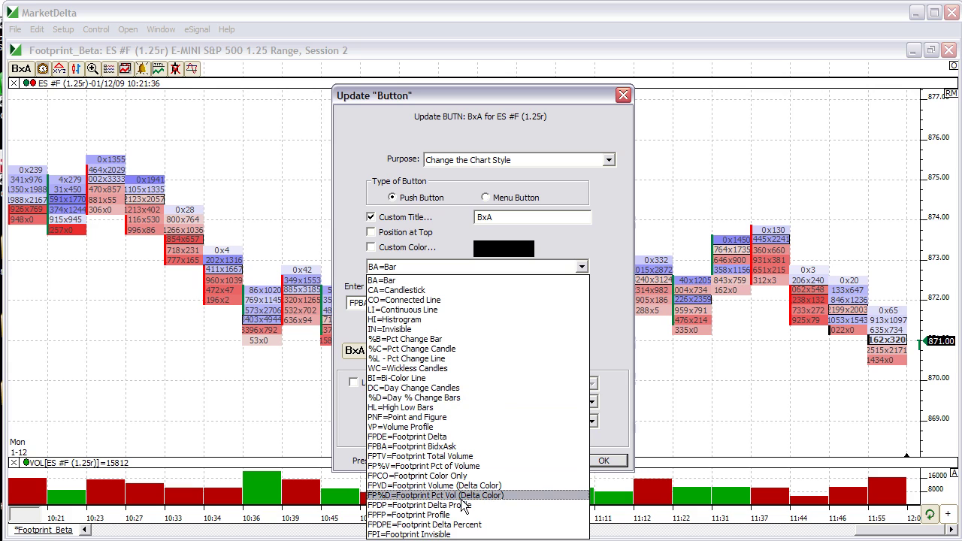
{"action": "left_click", "coordinate": [432, 448]}
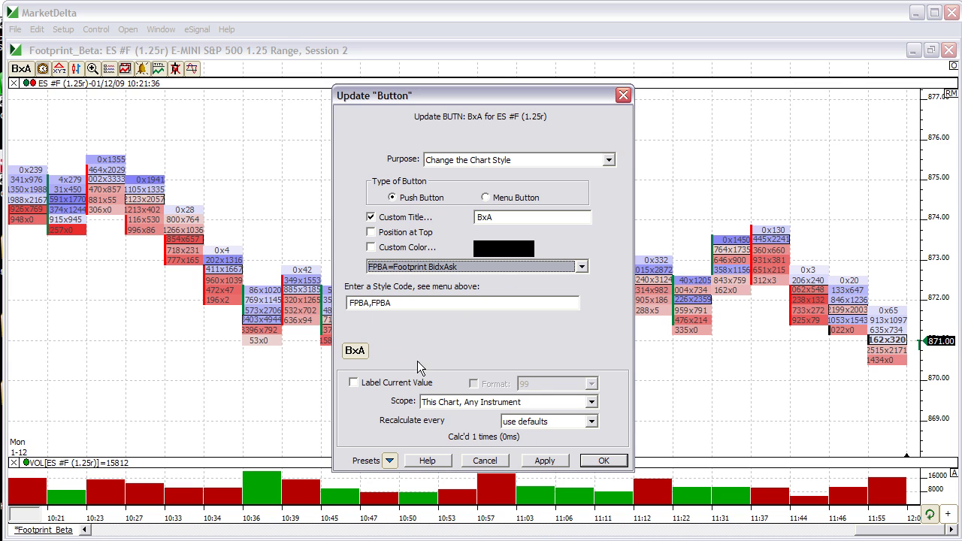
{"action": "left_click", "coordinate": [406, 306]}
{"action": "key", "text": "BackSpace"}
{"action": "key", "text": "BackSpace"}
{"action": "key", "text": "BackSpace"}
{"action": "key", "text": "BackSpace"}
{"action": "key", "text": "BackSpace"}
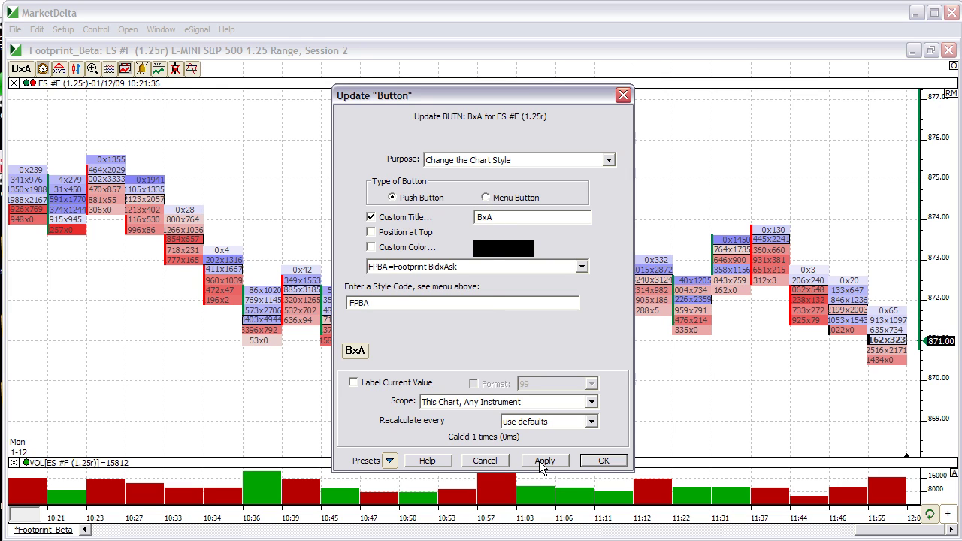
{"action": "left_click", "coordinate": [601, 460]}
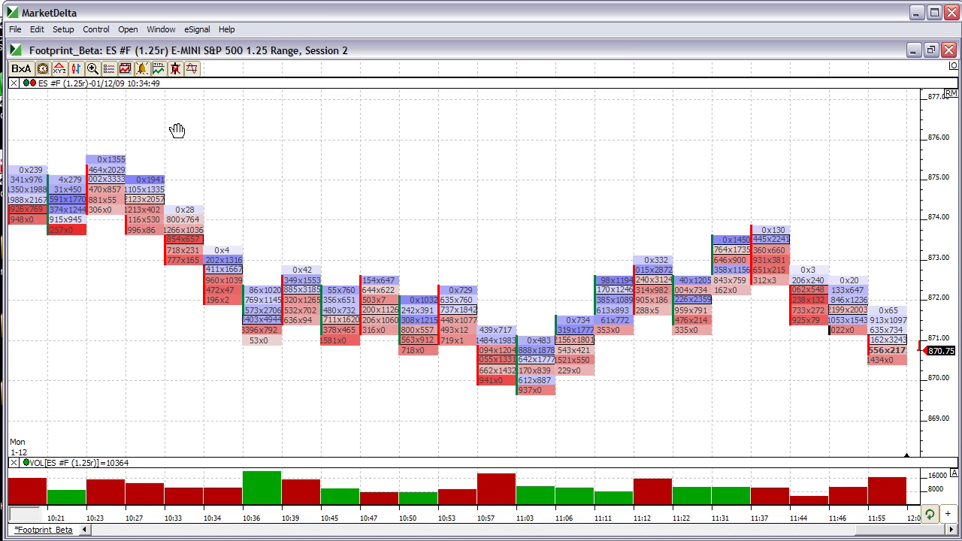
Add a second button to the chart and change its custom title to FP.
{"action": "right_click", "coordinate": [268, 124]}
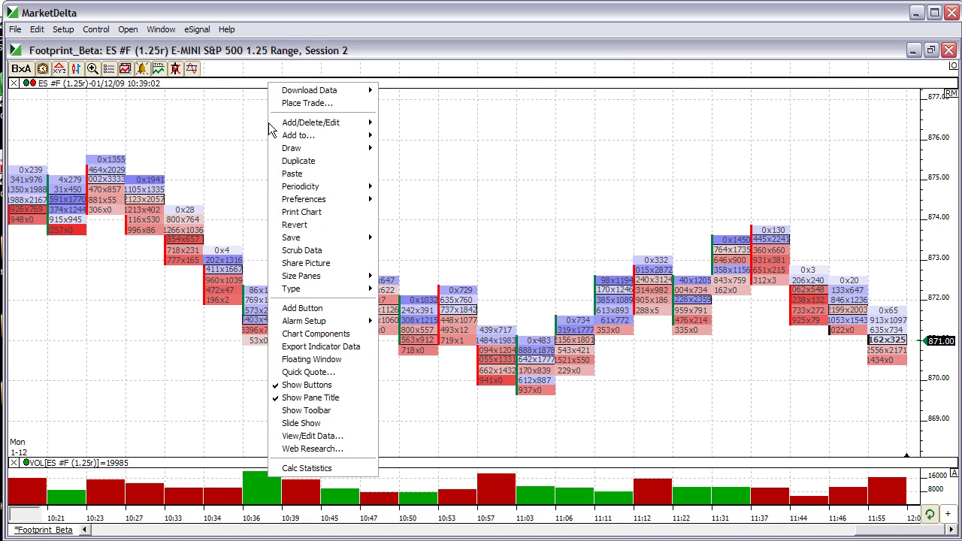
{"action": "left_click", "coordinate": [294, 309]}
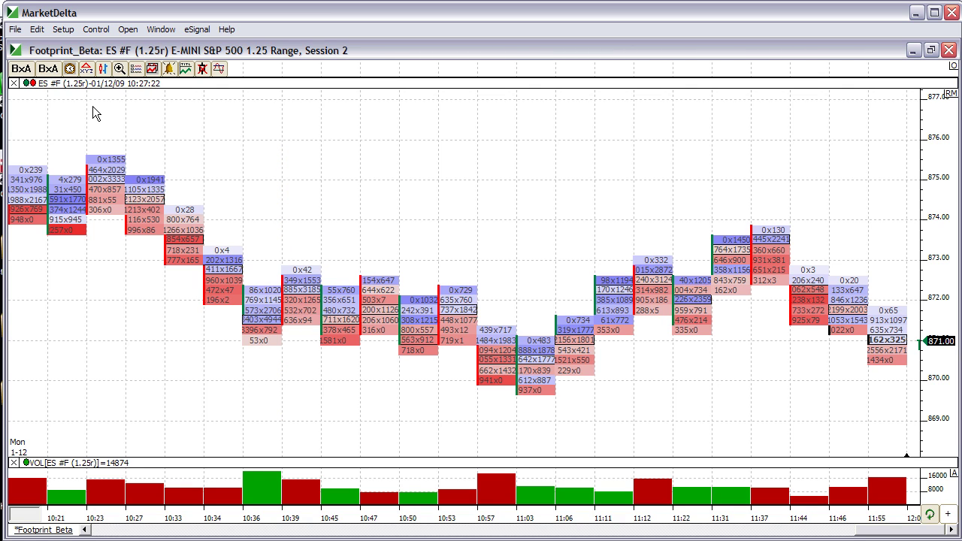
{"action": "right_click", "coordinate": [23, 73]}
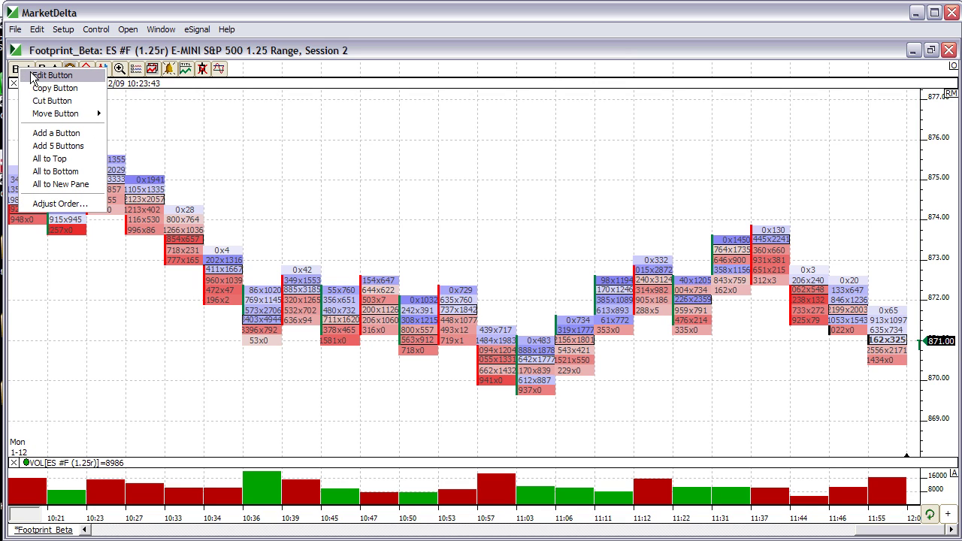
{"action": "left_click", "coordinate": [45, 75]}
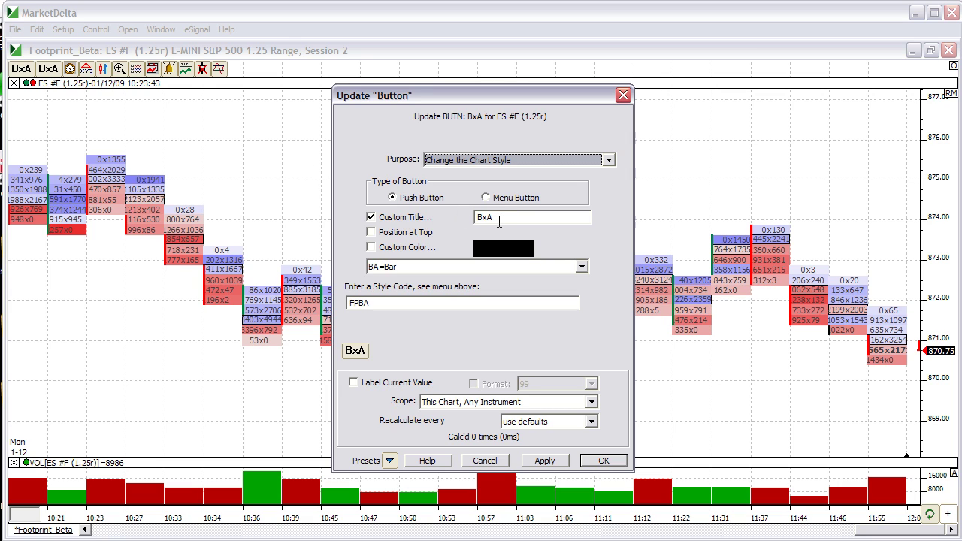
{"action": "left_click_drag", "start_coordinate": [496, 219], "coordinate": [418, 220]}
{"action": "type", "text": "FP"}
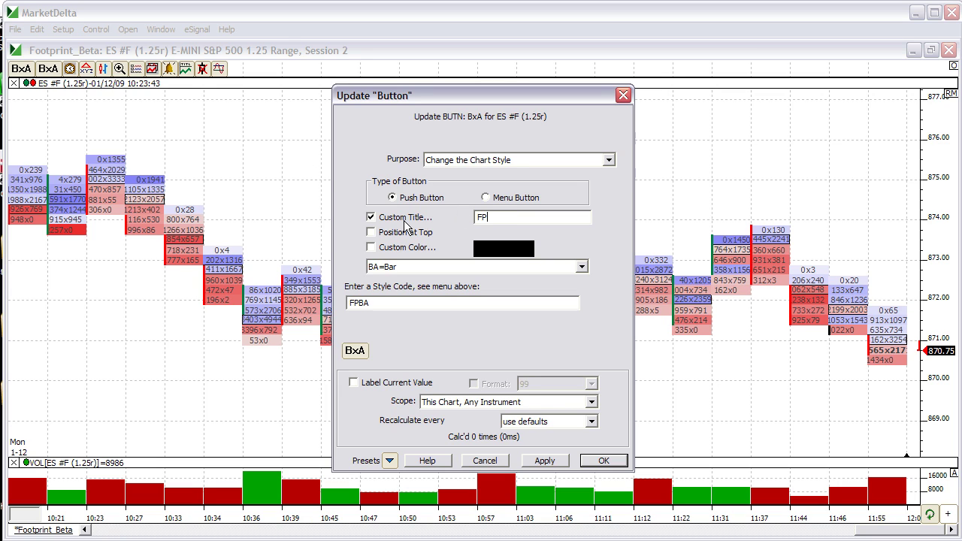
Assign the Footprint Profile style to the FP button with FPFP as its only style code, and save the button.
{"action": "left_click", "coordinate": [398, 269]}
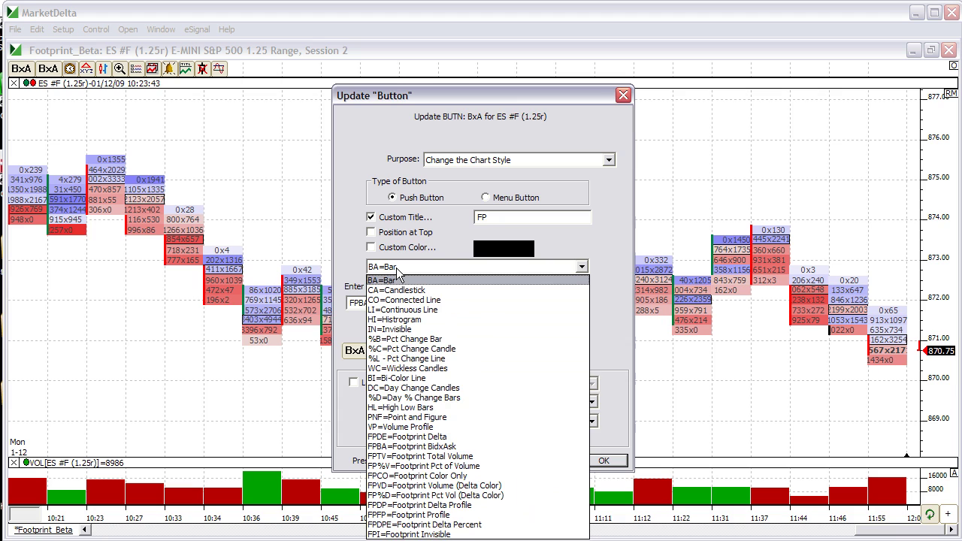
{"action": "left_click", "coordinate": [412, 515]}
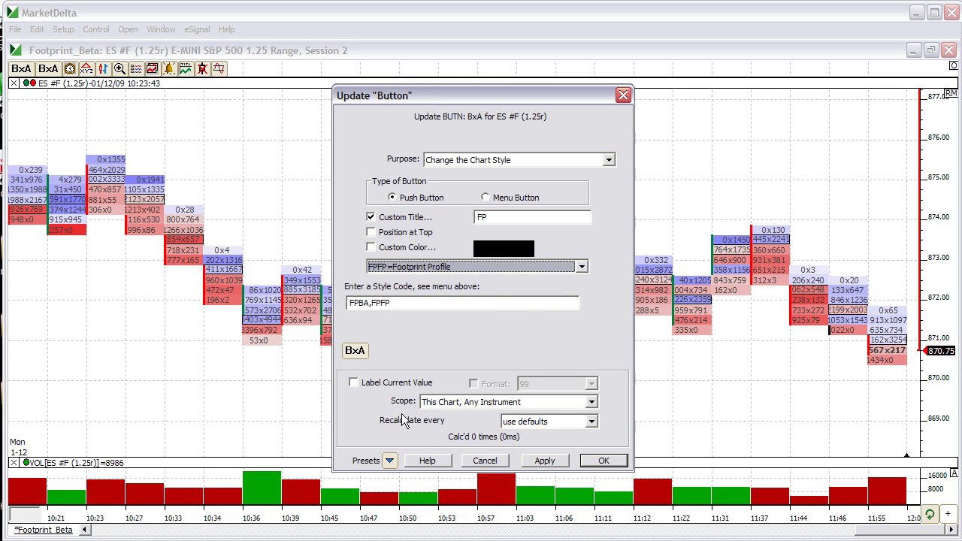
{"action": "left_click", "coordinate": [370, 305]}
{"action": "key", "text": "BackSpace"}
{"action": "key", "text": "BackSpace"}
{"action": "key", "text": "BackSpace"}
{"action": "key", "text": "BackSpace"}
{"action": "key", "text": "BackSpace"}
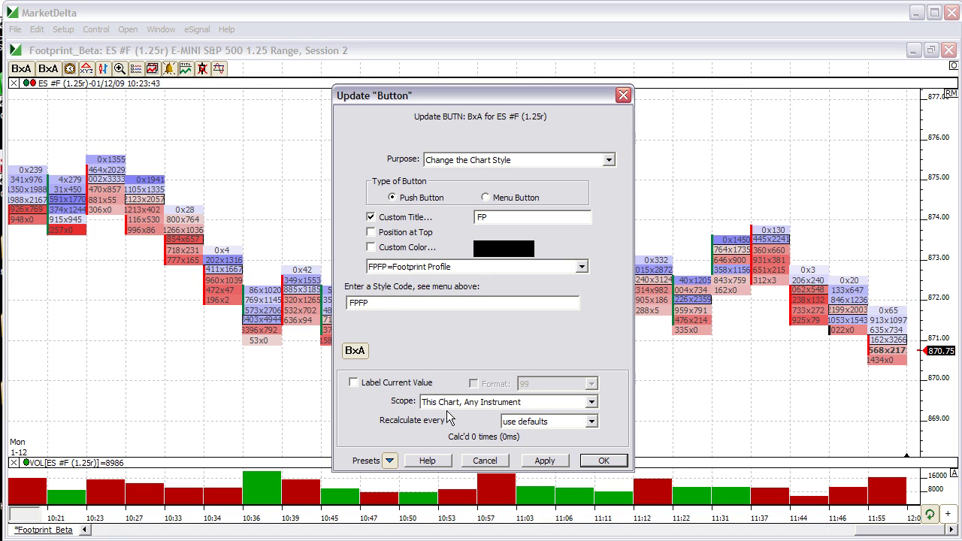
{"action": "left_click", "coordinate": [595, 461]}
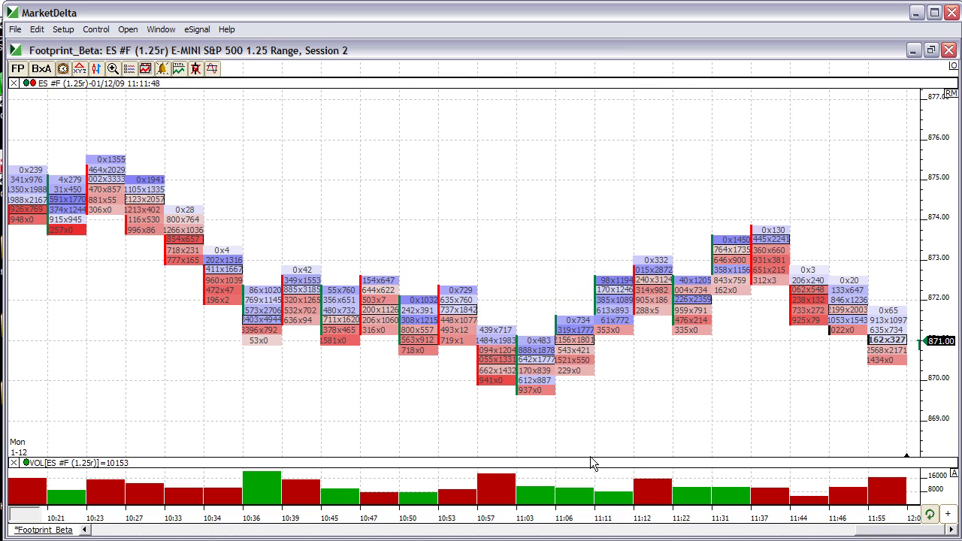
Test the new buttons by switching the chart to the Footprint Profile style and back to BidxAsk.
{"action": "left_click", "coordinate": [16, 70]}
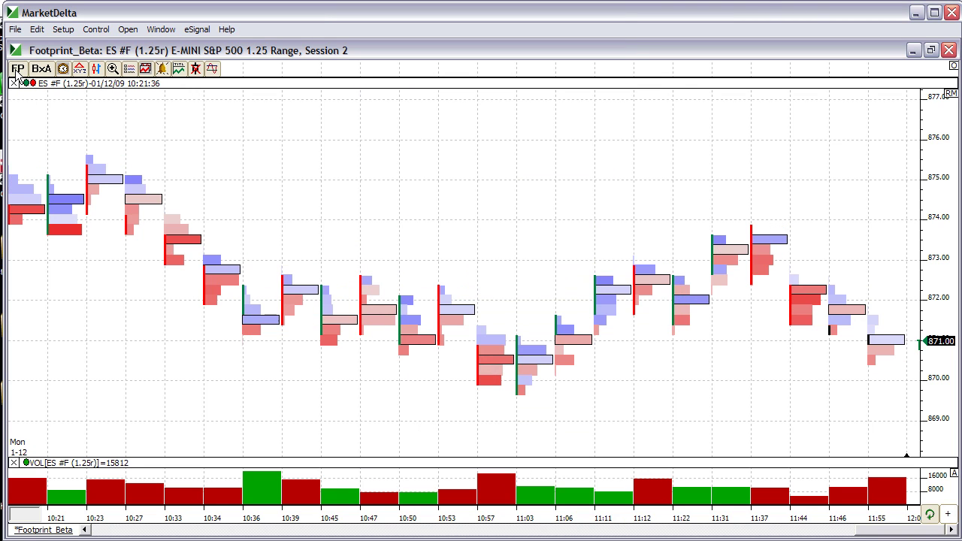
{"action": "left_click", "coordinate": [39, 70]}
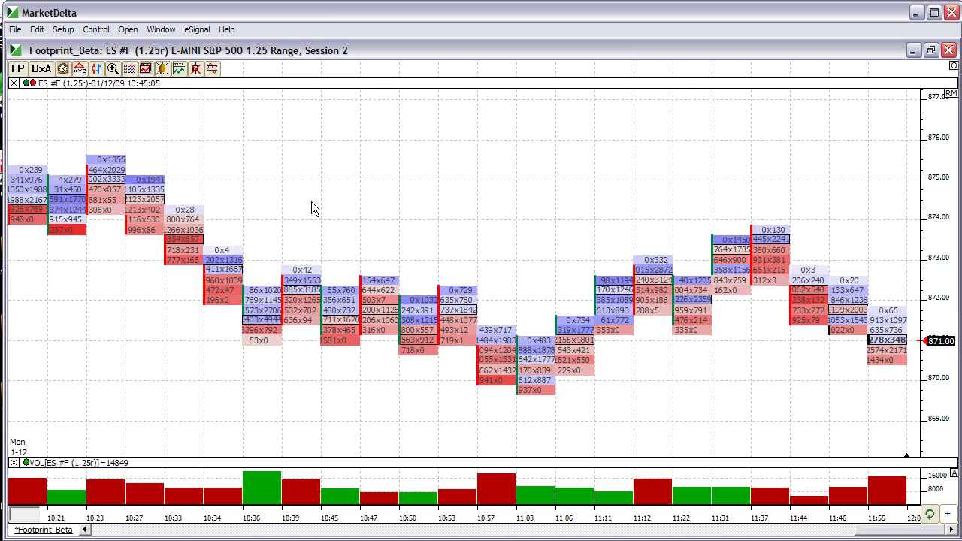
{"action": "right_click", "coordinate": [312, 161]}
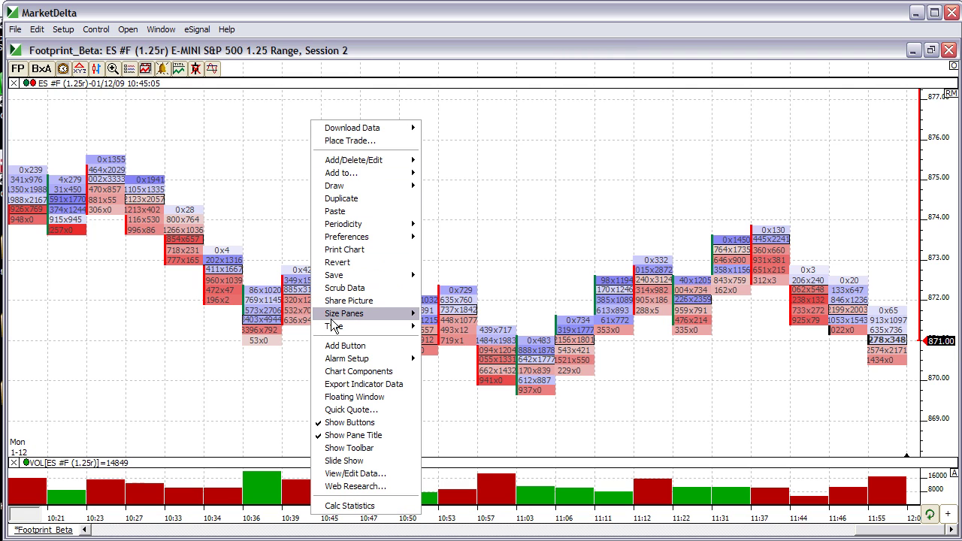
{"action": "key", "text": "Escape"}
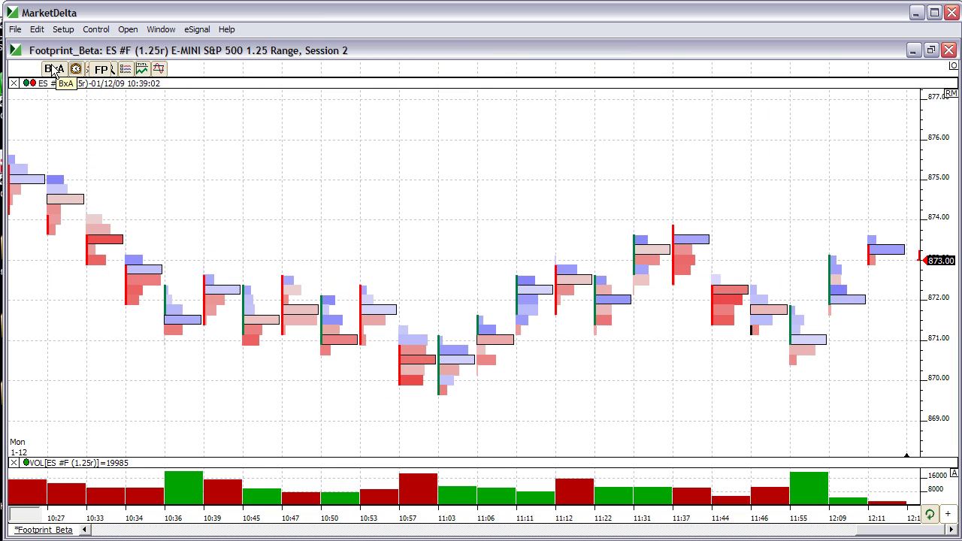
Add another chart button with the purpose Change the Chart Style and make it a Menu Button.
{"action": "right_click", "coordinate": [318, 152]}
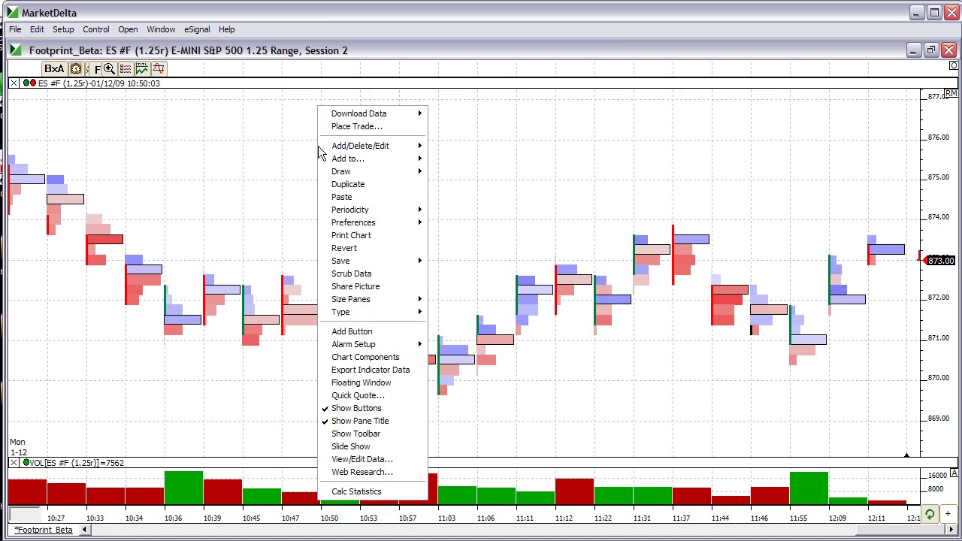
{"action": "left_click", "coordinate": [370, 334]}
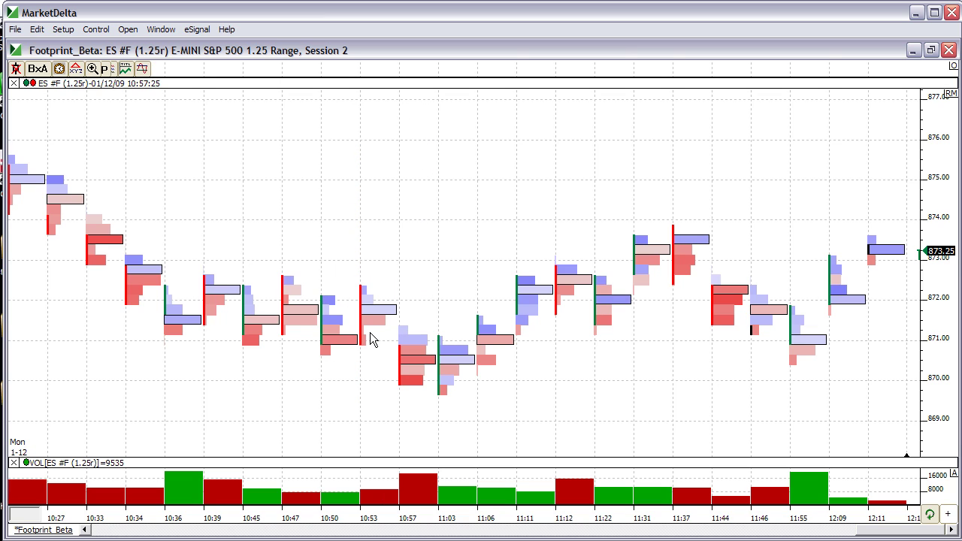
{"action": "right_click", "coordinate": [16, 70]}
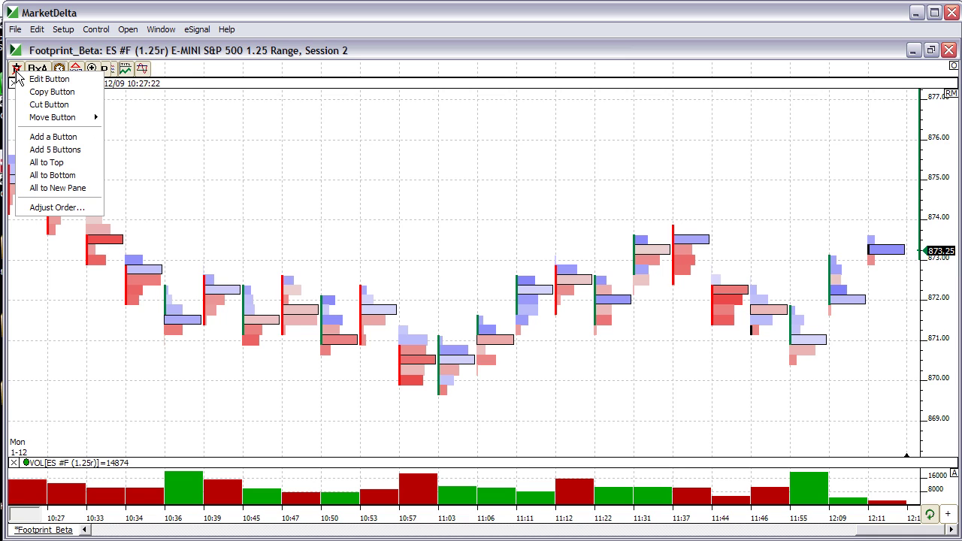
{"action": "left_click", "coordinate": [30, 79]}
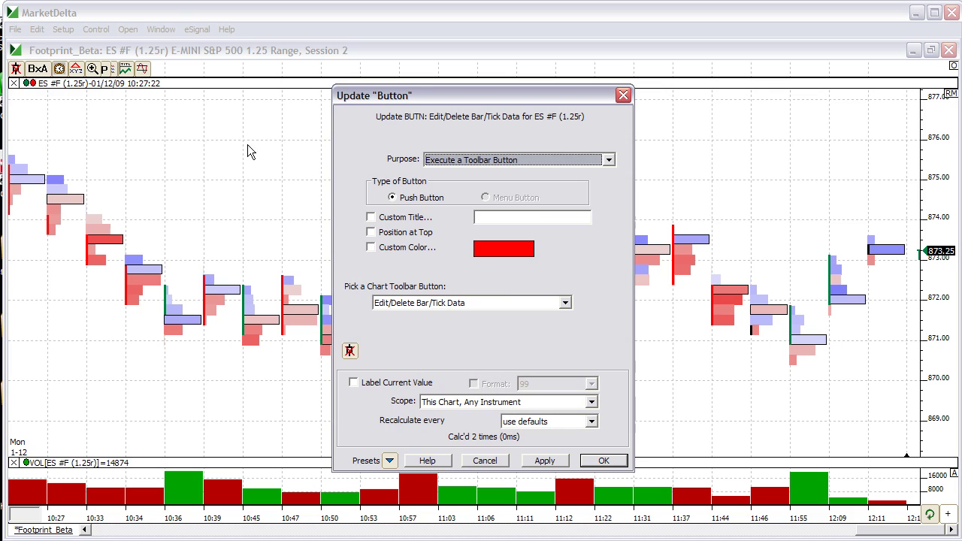
{"action": "left_click", "coordinate": [434, 159]}
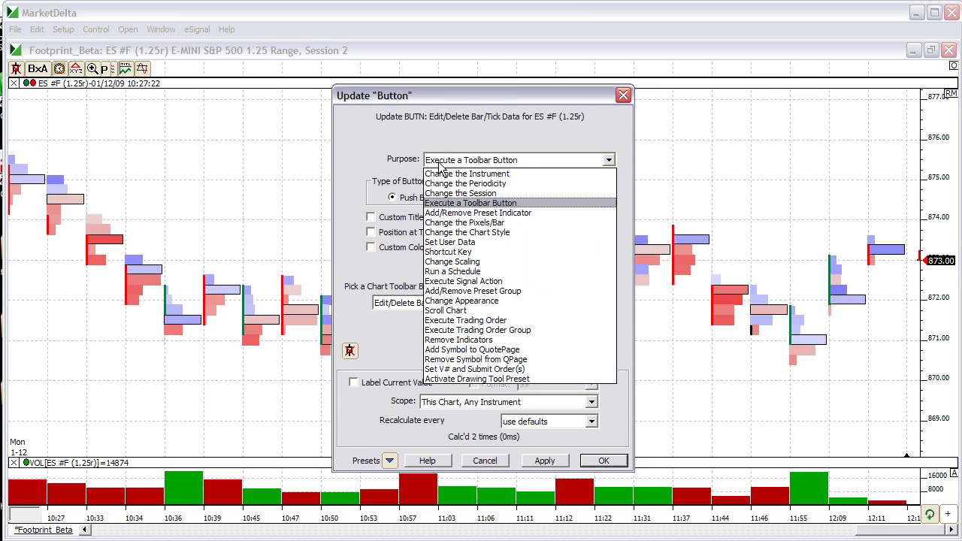
{"action": "left_click", "coordinate": [440, 233]}
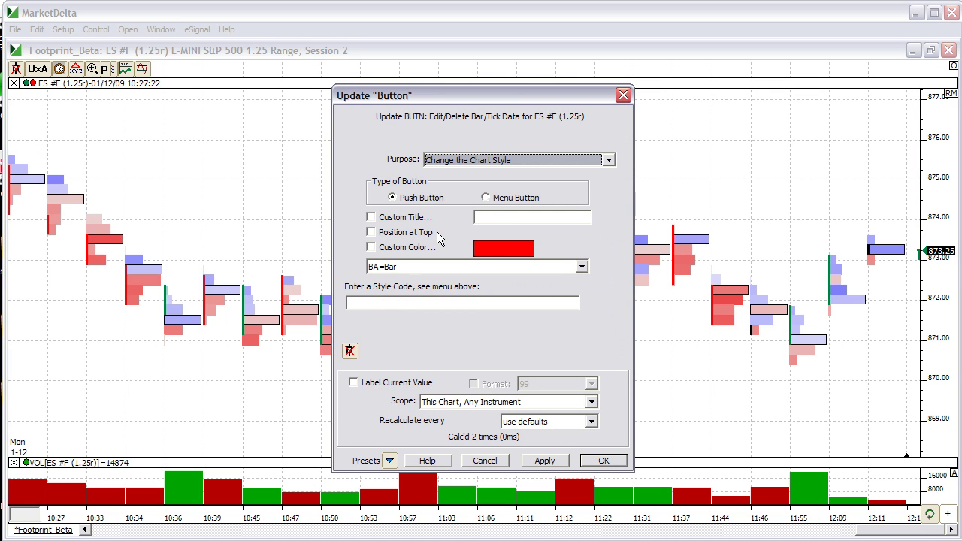
{"action": "left_click", "coordinate": [498, 199]}
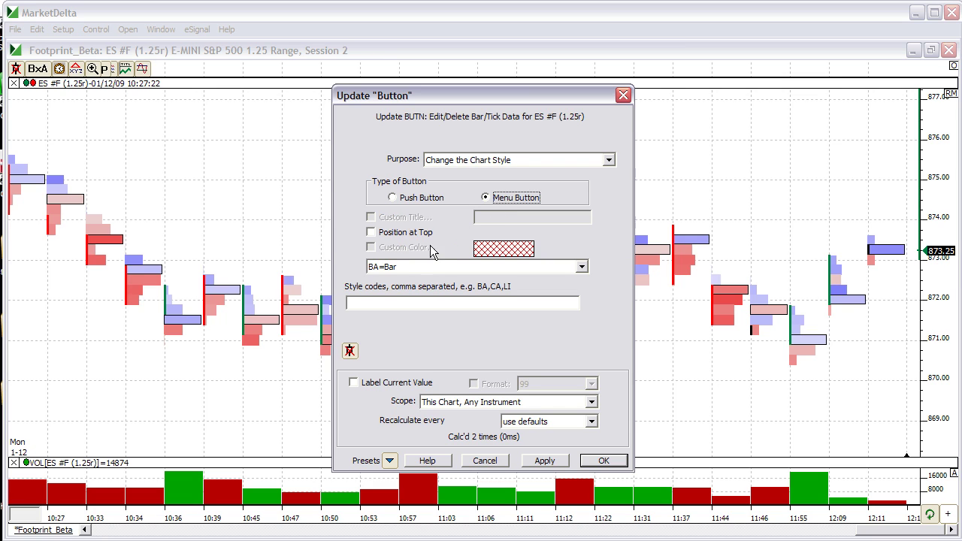
Give the menu button the style codes FPDE, FPBA, FPFP, checking them in the list of chart styles, and save the button.
{"action": "left_click", "coordinate": [401, 268]}
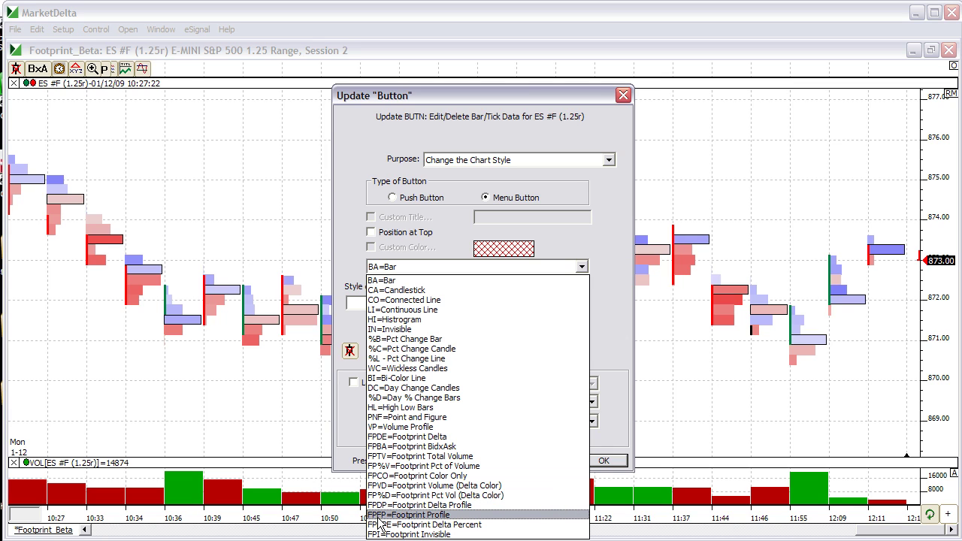
{"action": "left_click", "coordinate": [352, 303]}
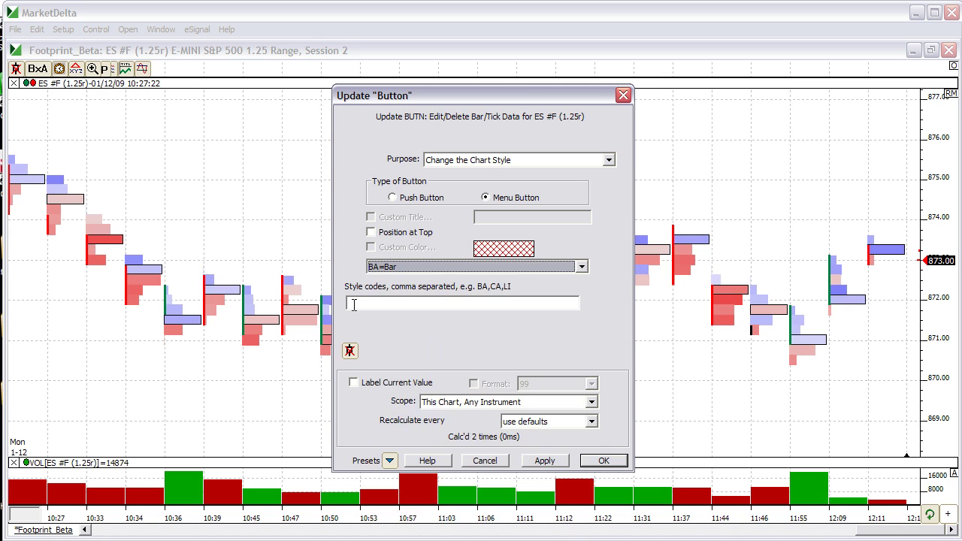
{"action": "left_click", "coordinate": [353, 304]}
{"action": "type", "text": "FPDE"}
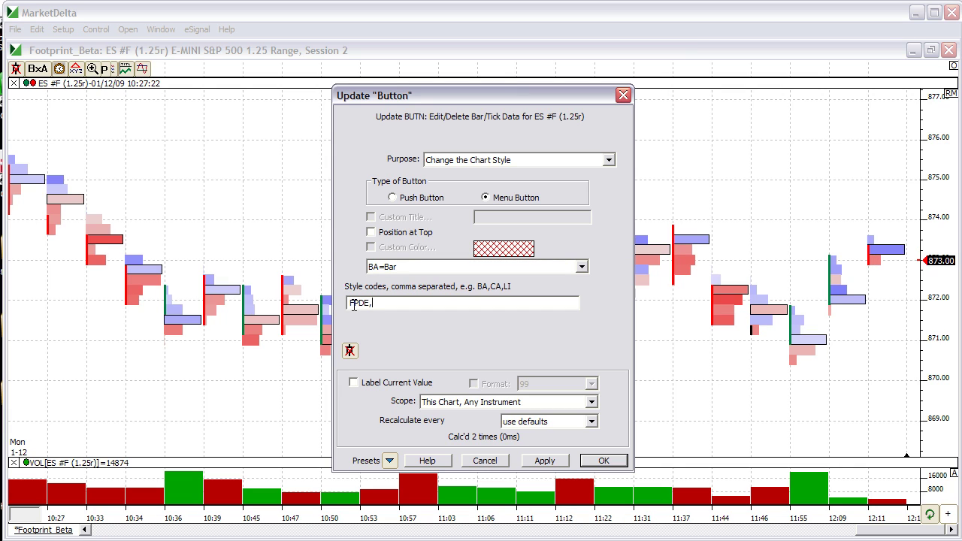
{"action": "type", "text": ", FPBA"}
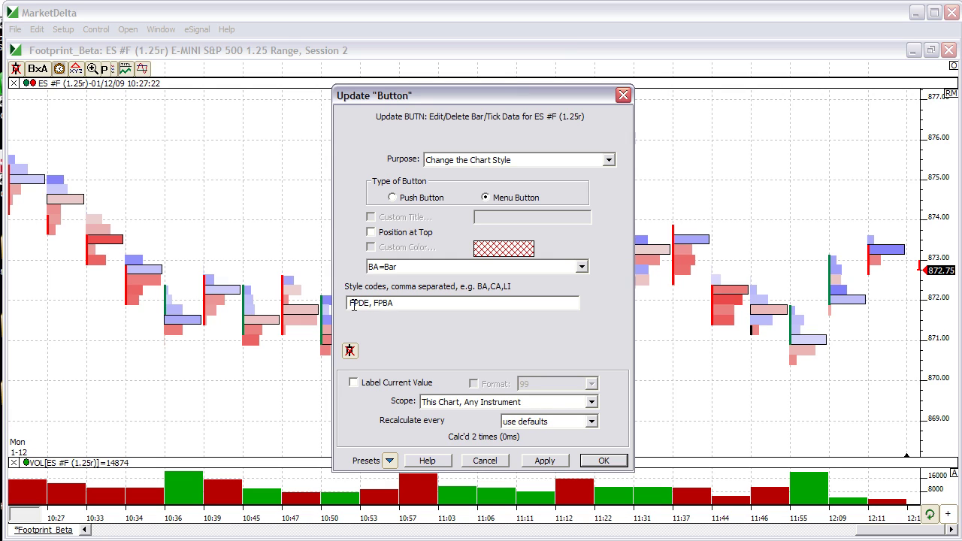
{"action": "type", "text": ","}
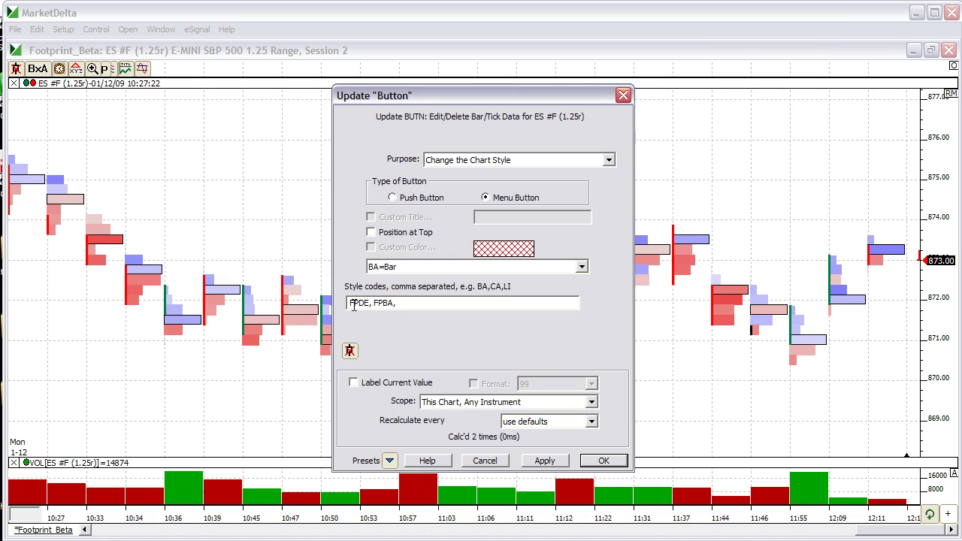
{"action": "type", "text": " FPFP"}
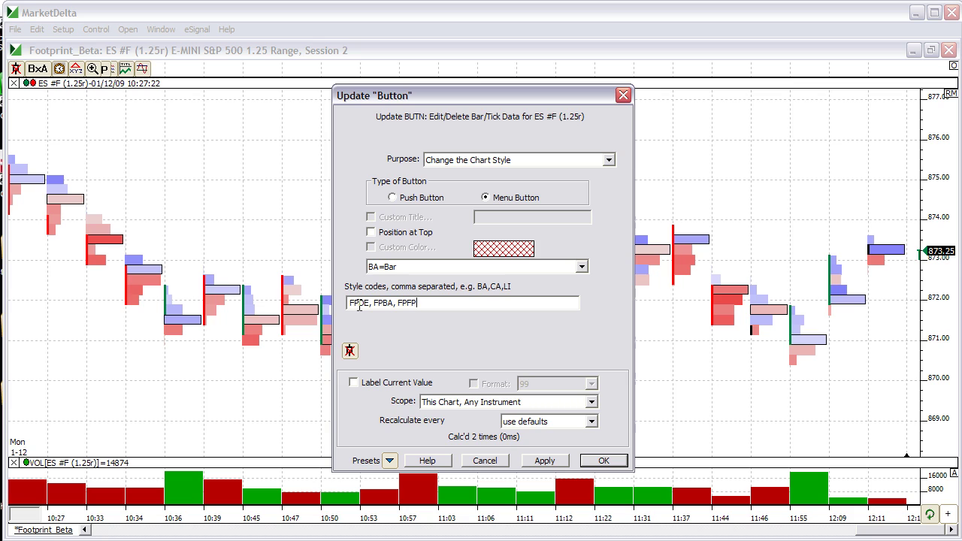
{"action": "left_click", "coordinate": [595, 461]}
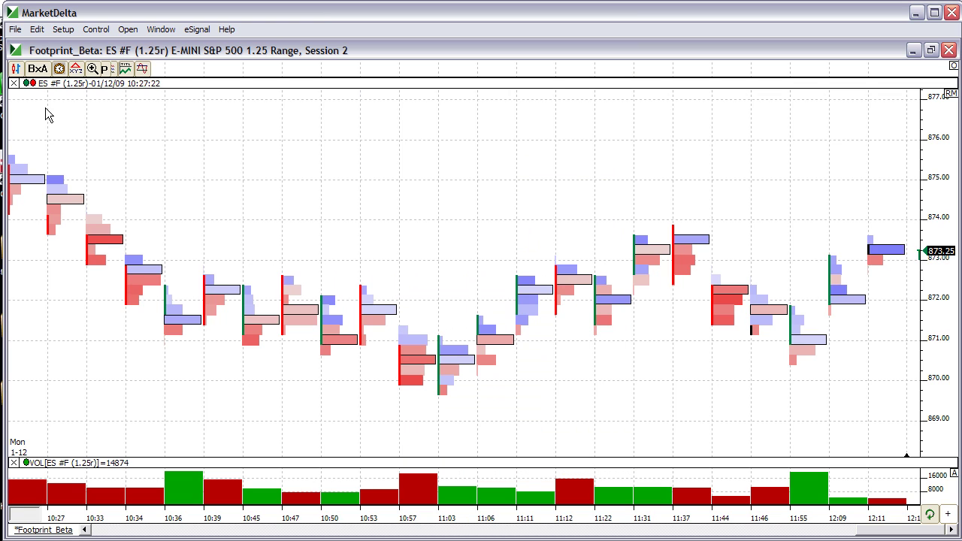
Test the new style menu by switching the chart to BidxAsk (FPBA) and on to Footprint Delta (FPDE).
{"action": "left_click", "coordinate": [15, 73]}
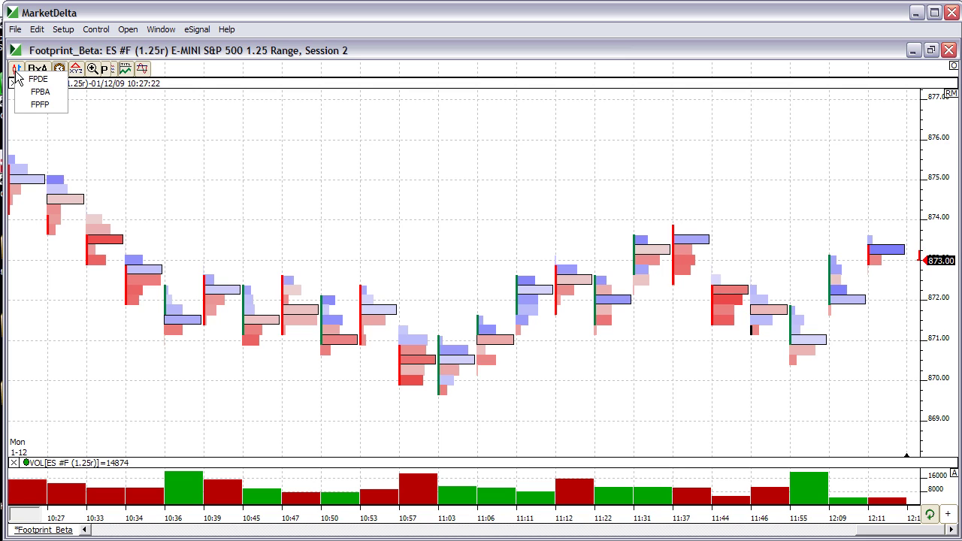
{"action": "left_click", "coordinate": [41, 108]}
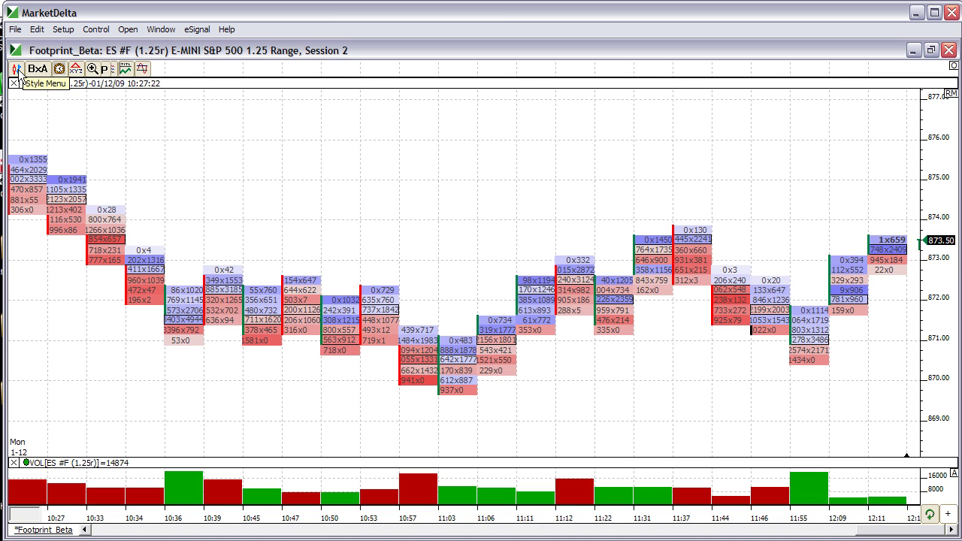
{"action": "left_click", "coordinate": [16, 68]}
{"action": "left_click", "coordinate": [34, 78]}
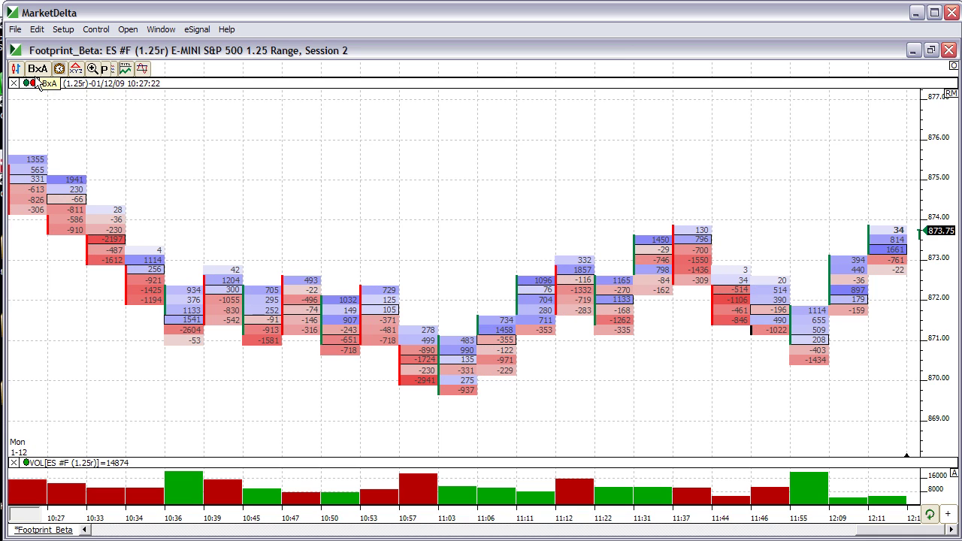
{"action": "left_click", "coordinate": [16, 70]}
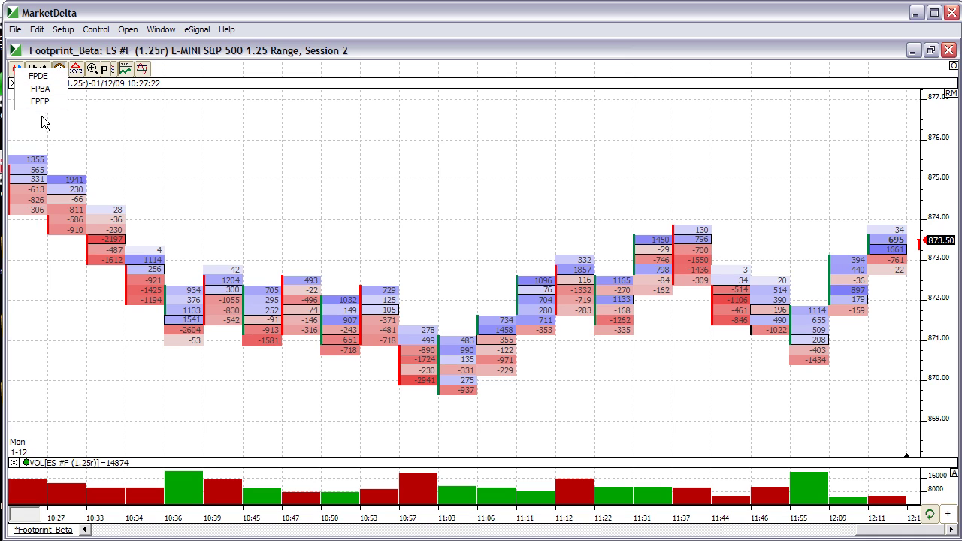
{"action": "left_click", "coordinate": [113, 130]}
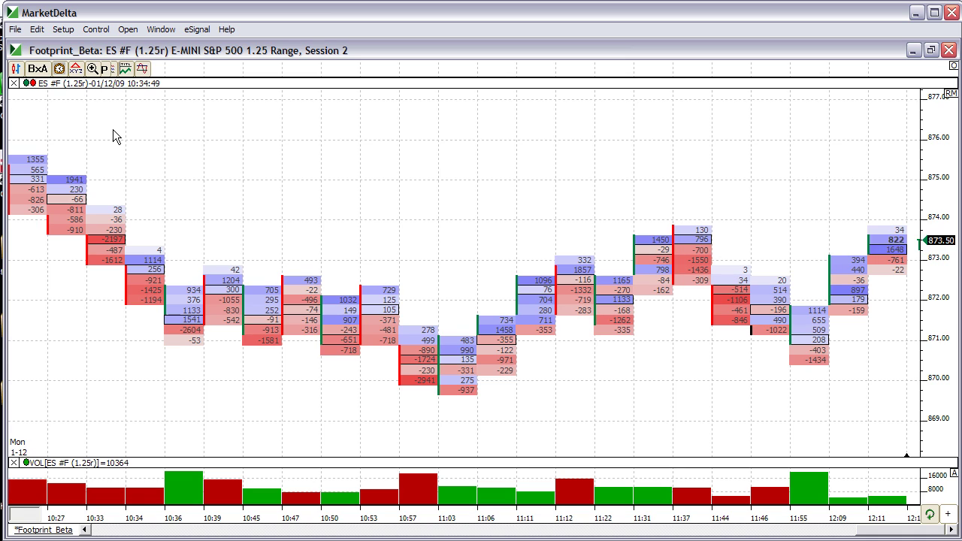